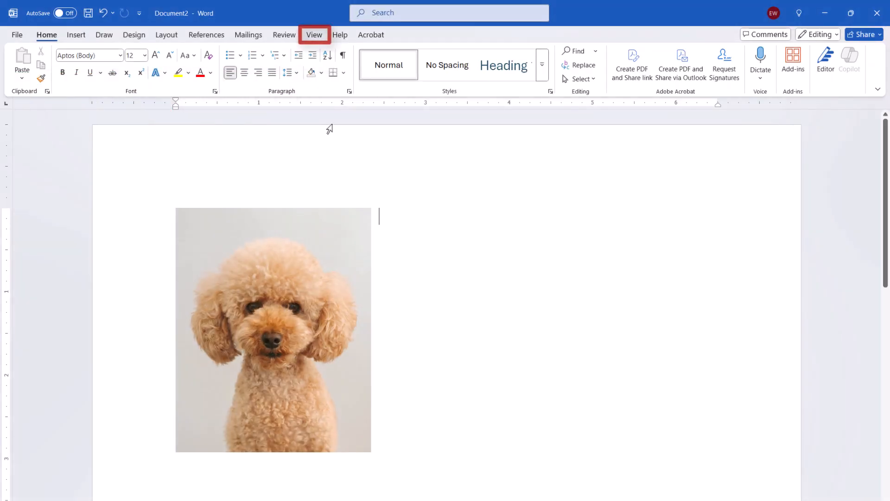
Display the document's gridlines and open the grid settings for the dog picture.
{"action": "left_click", "coordinate": [315, 35]}
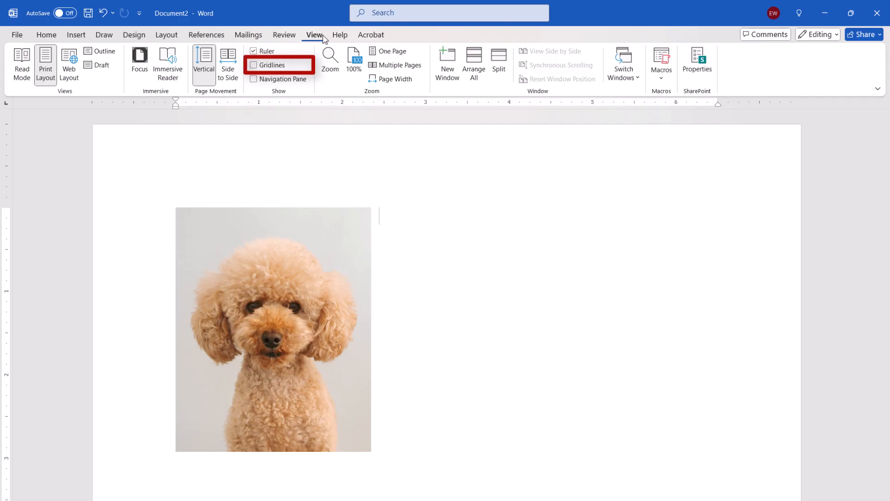
{"action": "left_click", "coordinate": [272, 65]}
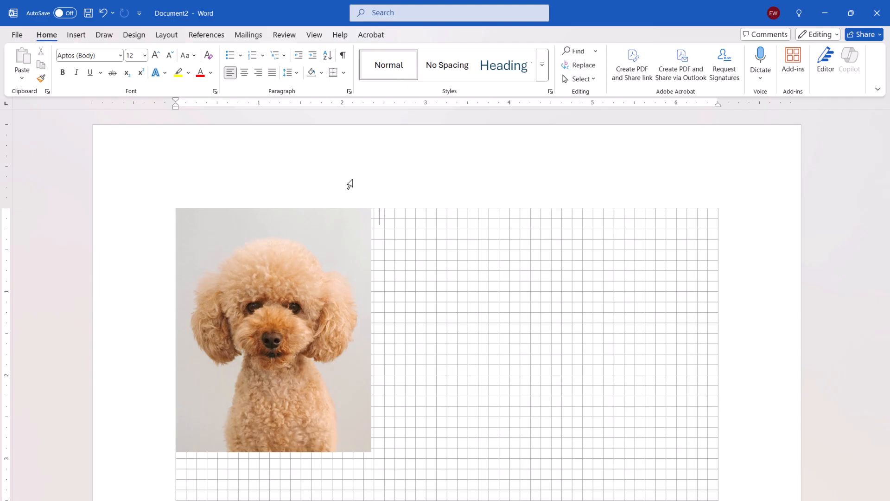
{"action": "left_click", "coordinate": [332, 228]}
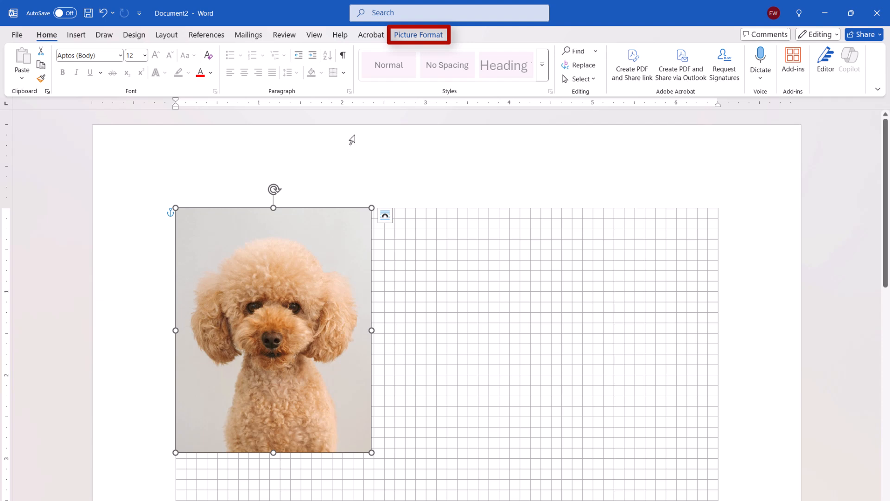
{"action": "left_click", "coordinate": [412, 36]}
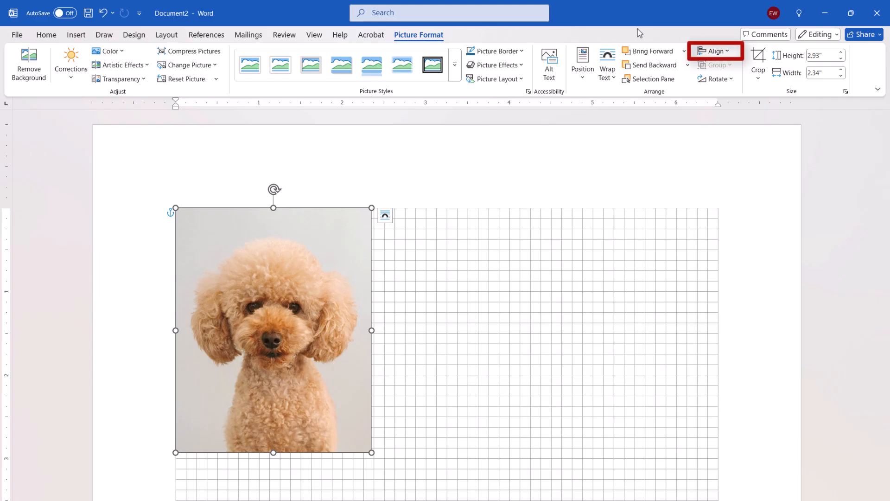
{"action": "left_click", "coordinate": [712, 51]}
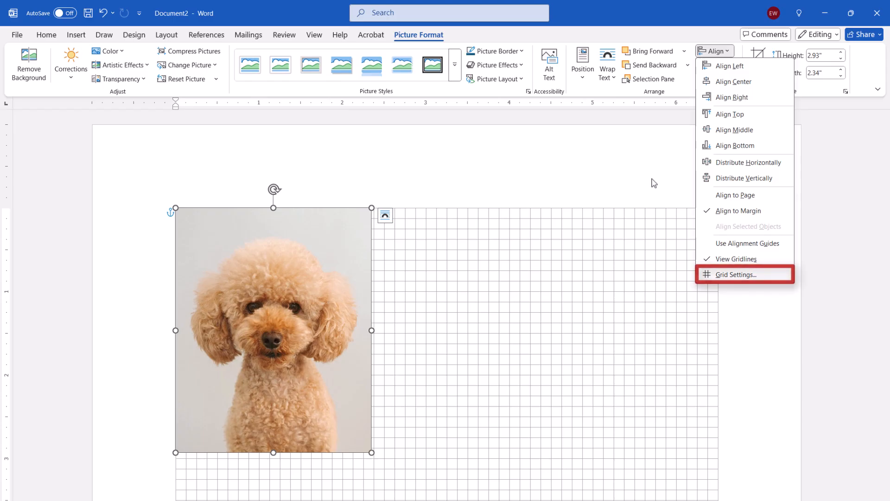
{"action": "left_click", "coordinate": [720, 278]}
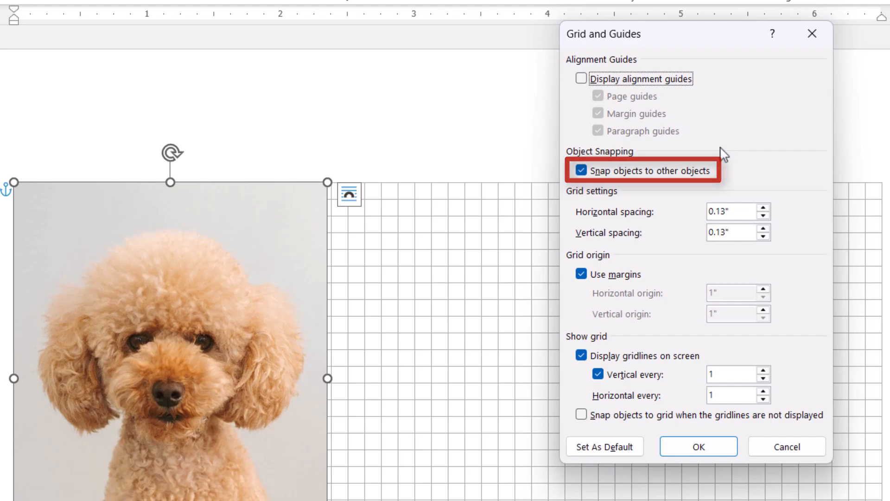
Turn off snapping objects to other objects and set the grid's horizontal and vertical spacing to .5 inches.
{"action": "left_click", "coordinate": [592, 176]}
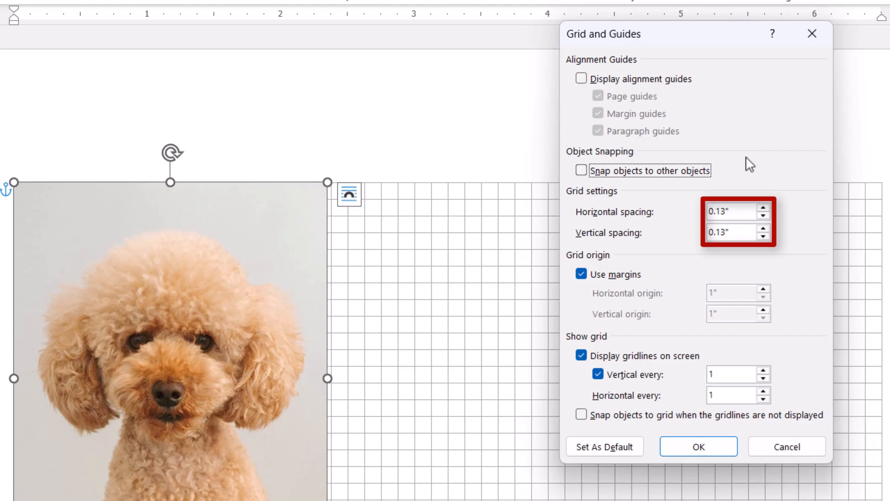
{"action": "left_click_drag", "start_coordinate": [735, 211], "coordinate": [695, 210]}
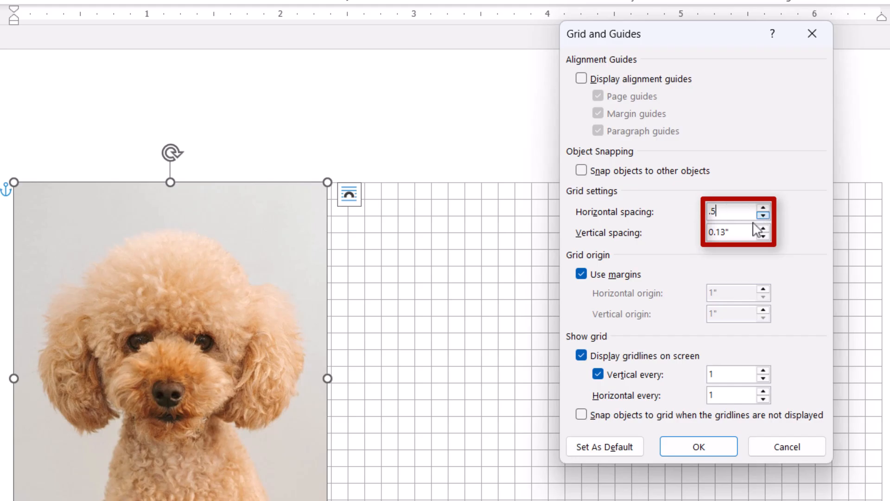
{"action": "left_click_drag", "start_coordinate": [739, 233], "coordinate": [687, 238]}
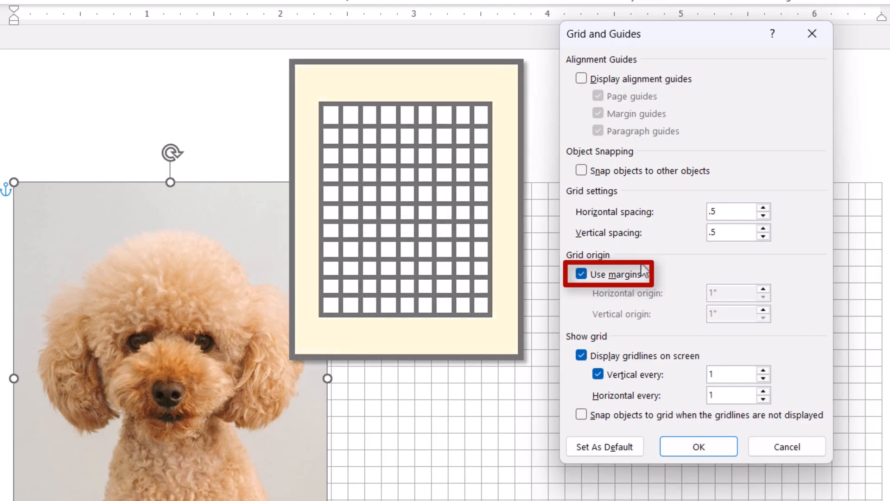
Try a custom horizontal grid origin of 0 instead of the margins, and switch back to using margins.
{"action": "left_click", "coordinate": [580, 276]}
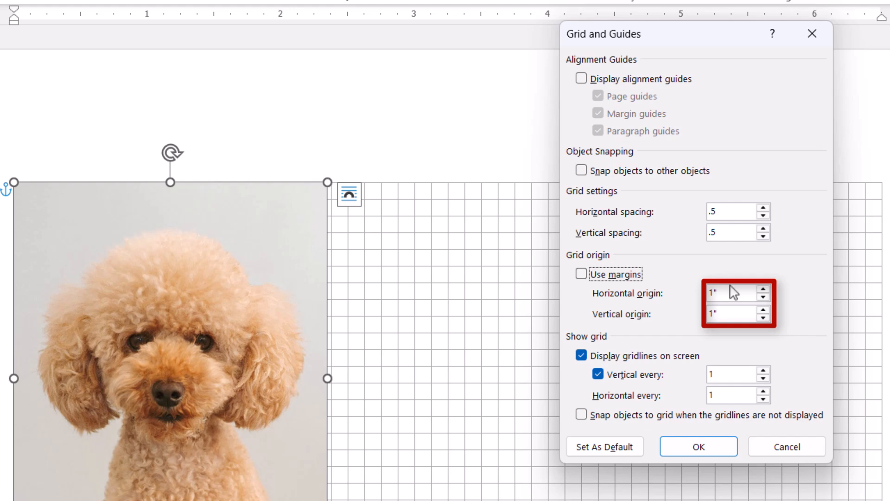
{"action": "left_click_drag", "start_coordinate": [721, 293], "coordinate": [700, 294]}
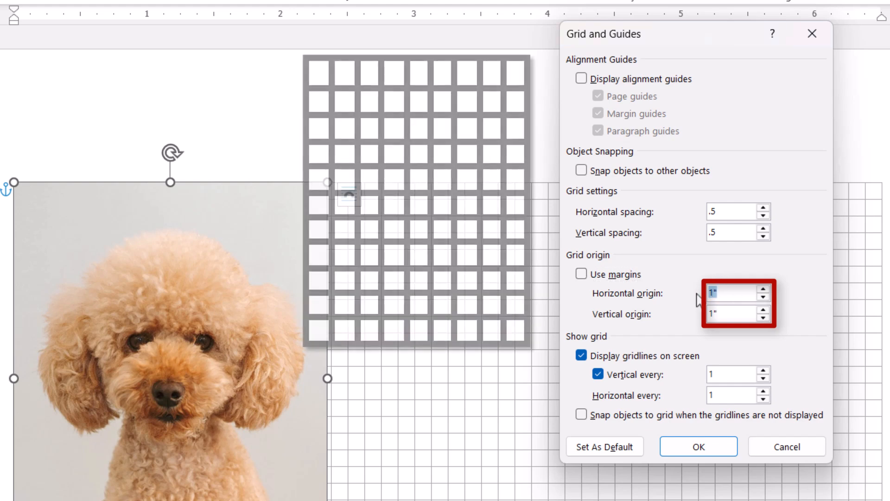
{"action": "type", "text": "0"}
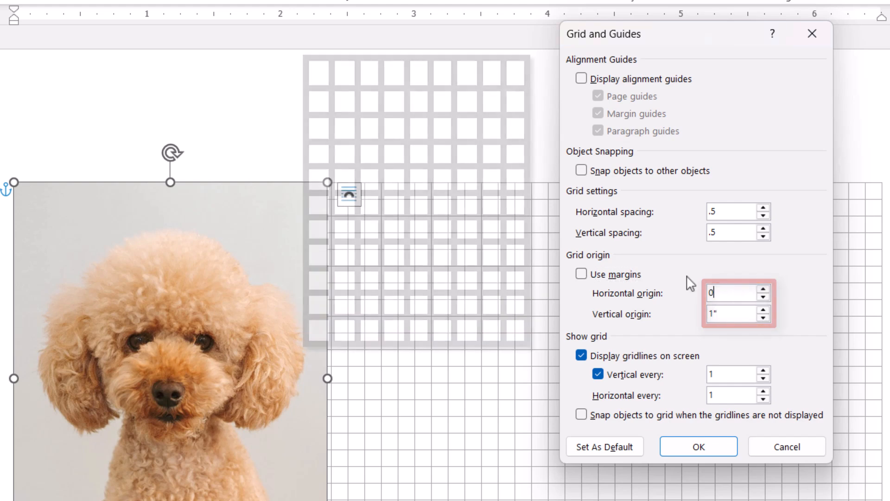
{"action": "key", "text": "alt+m"}
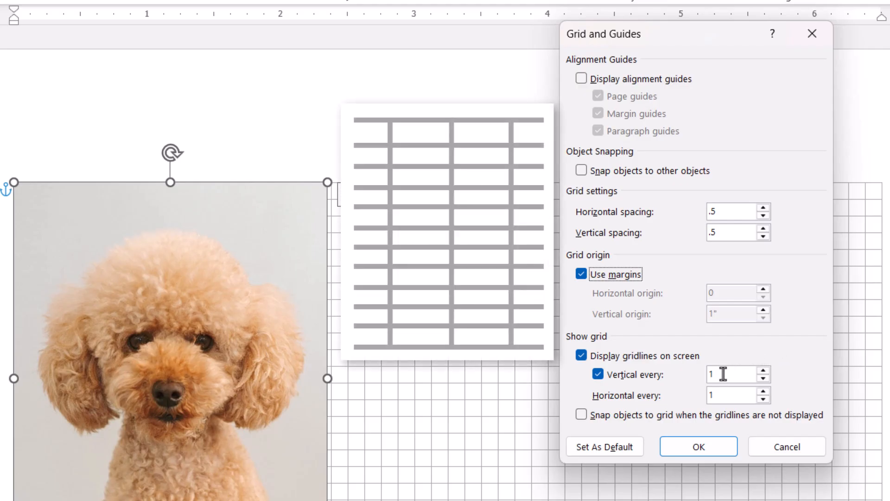
Try showing vertical gridlines every 3 and horizontal gridlines every 0, switching the vertical lines off and on again.
{"action": "left_click_drag", "start_coordinate": [724, 373], "coordinate": [700, 379]}
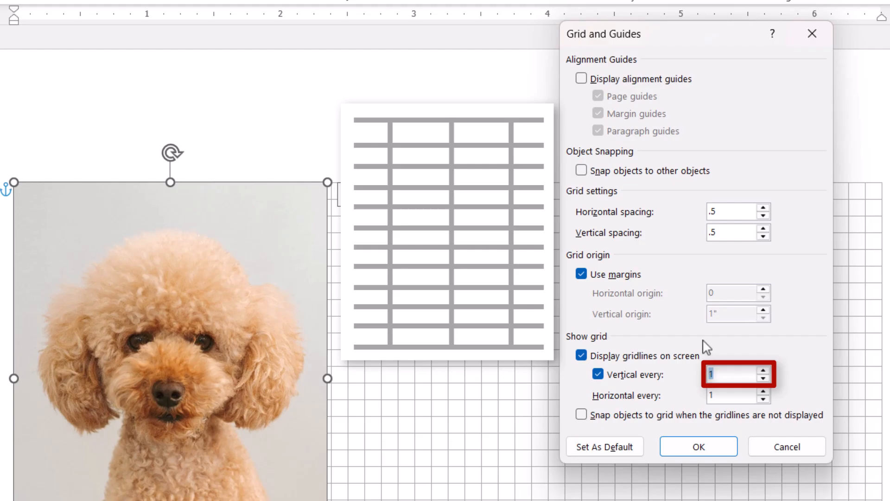
{"action": "type", "text": "3"}
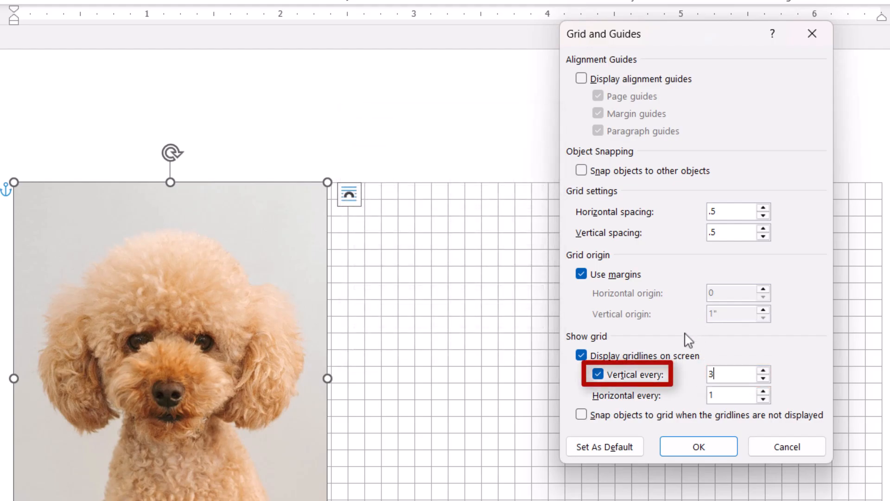
{"action": "left_click", "coordinate": [598, 374]}
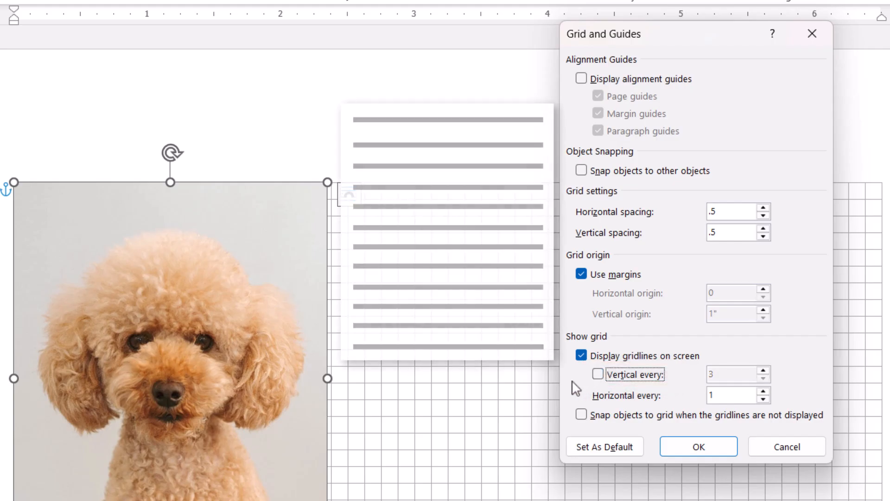
{"action": "left_click", "coordinate": [598, 374]}
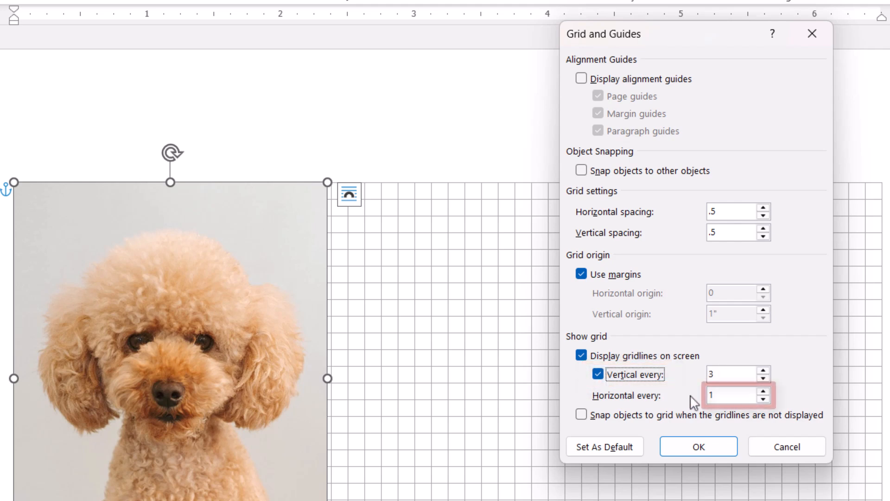
{"action": "left_click_drag", "start_coordinate": [716, 397], "coordinate": [700, 403]}
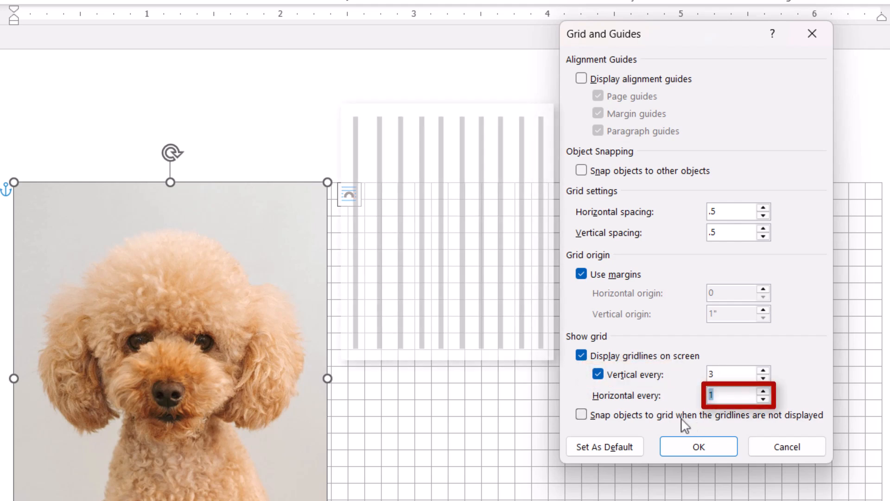
{"action": "type", "text": "0"}
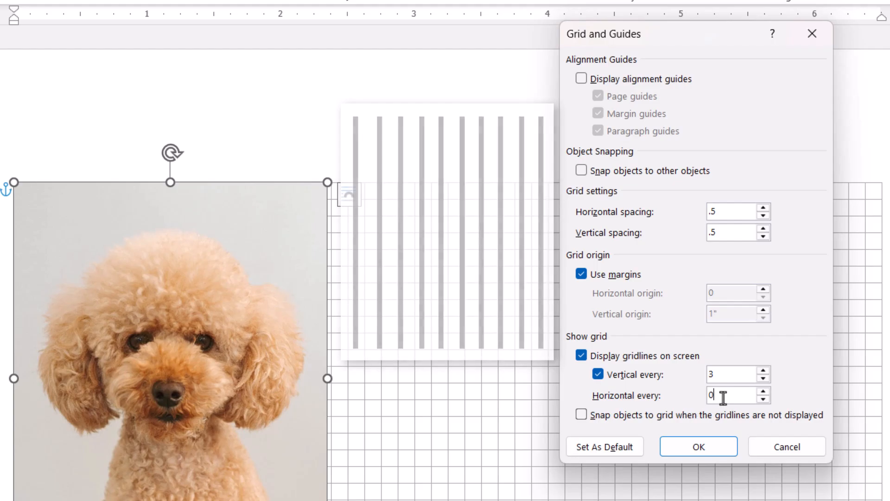
Set both the vertical and horizontal gridline intervals to 1 and apply the grid settings.
{"action": "left_click_drag", "start_coordinate": [724, 398], "coordinate": [700, 396]}
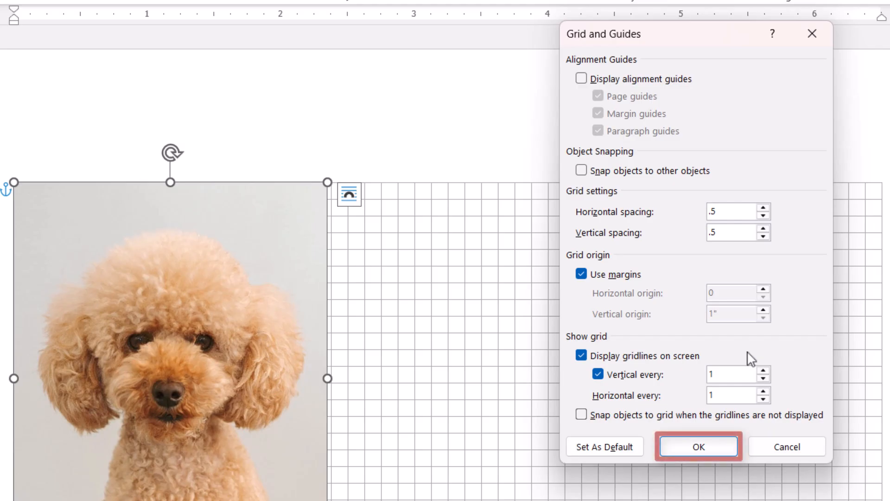
{"action": "left_click", "coordinate": [691, 456]}
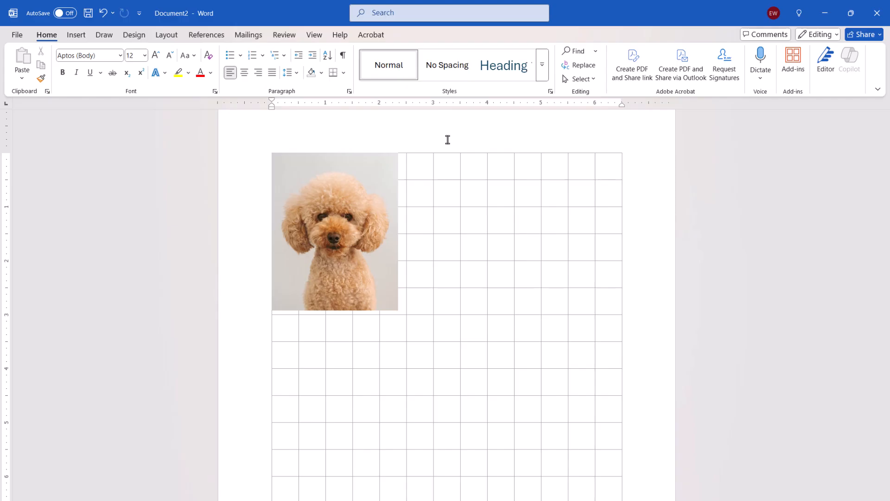
Change the dog picture's layout from in line with text to Tight text wrapping.
{"action": "left_click", "coordinate": [378, 166]}
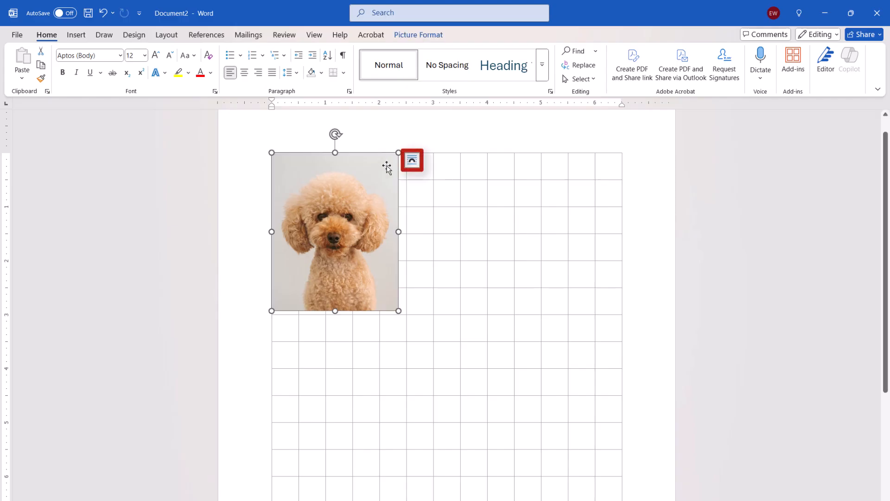
{"action": "left_click", "coordinate": [415, 161]}
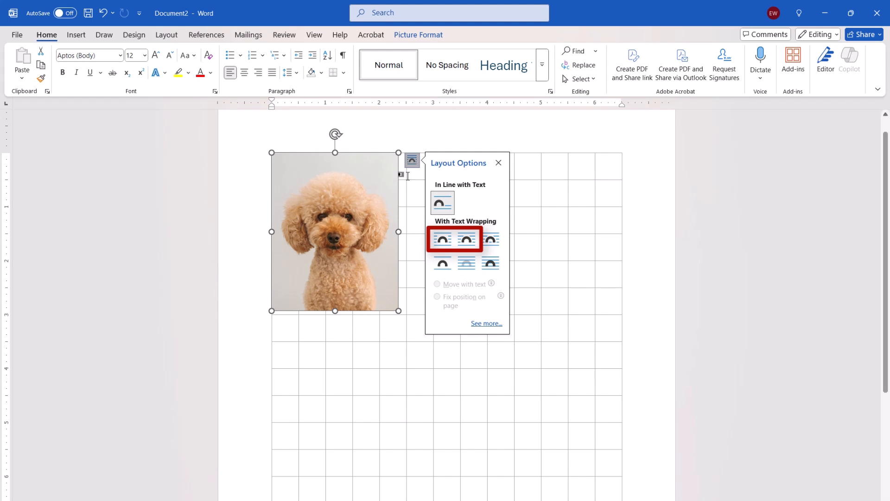
{"action": "left_click", "coordinate": [462, 242]}
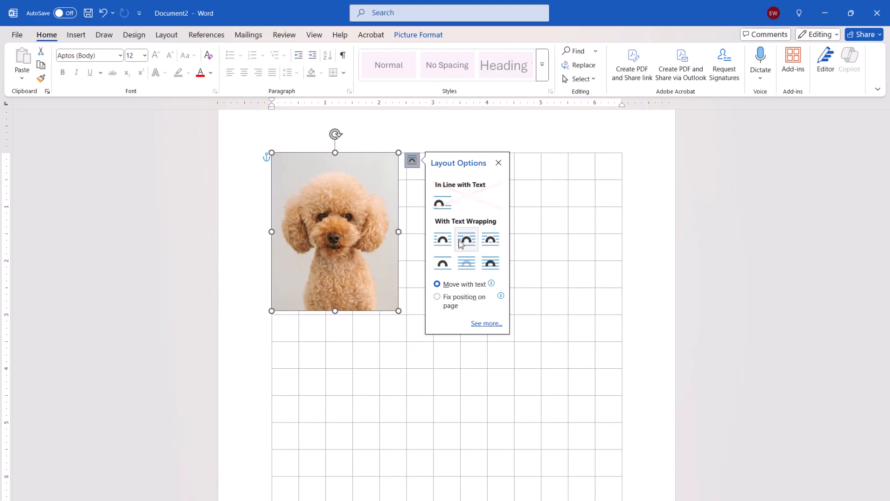
{"action": "left_click", "coordinate": [436, 133]}
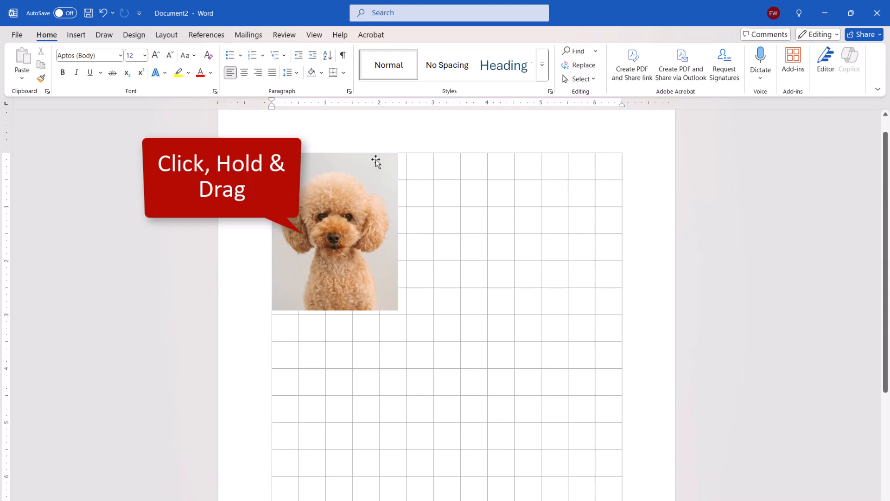
Move the dog picture across the grid, and reposition it without grid snapping about 1 inch inside the left and top margins.
{"action": "left_click_drag", "start_coordinate": [376, 161], "coordinate": [574, 190]}
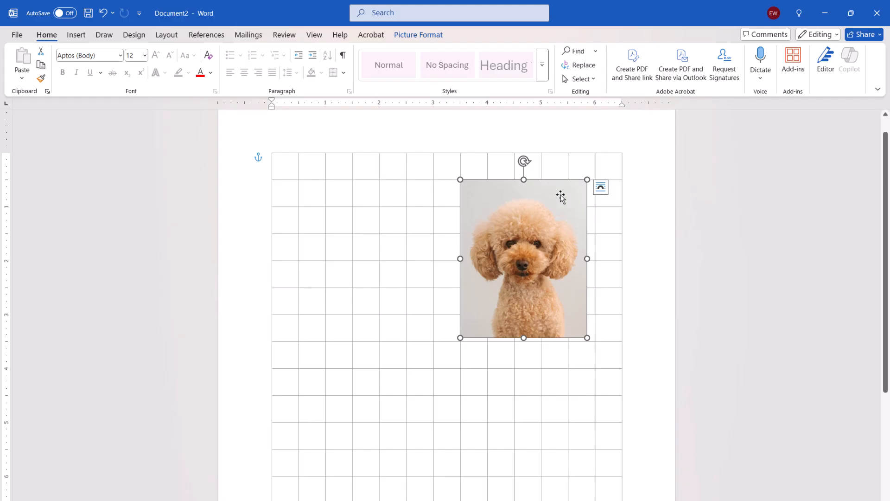
{"action": "key", "text": "alt"}
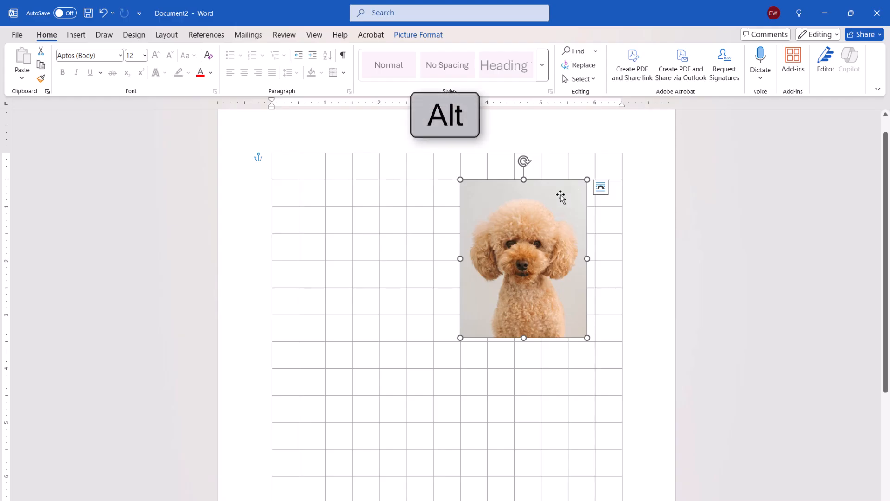
{"action": "left_click_drag", "start_coordinate": [561, 195], "coordinate": [437, 223]}
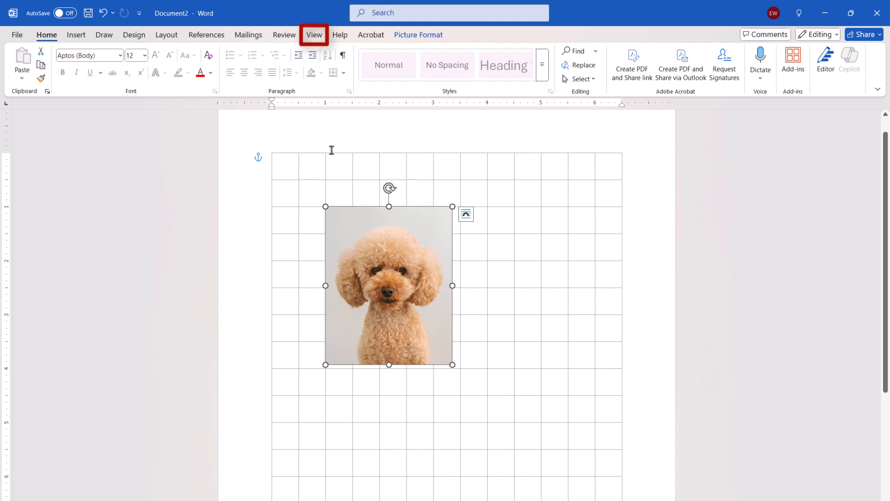
Hide the document's gridlines.
{"action": "left_click", "coordinate": [315, 36]}
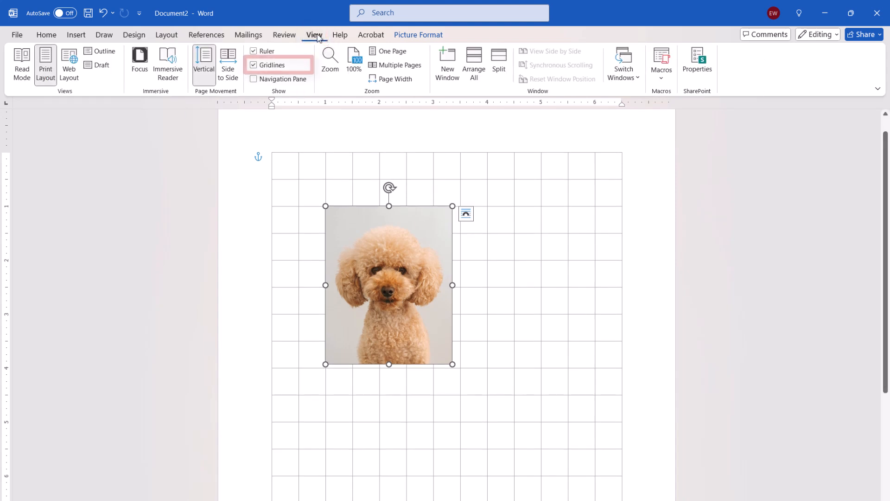
{"action": "left_click", "coordinate": [267, 68]}
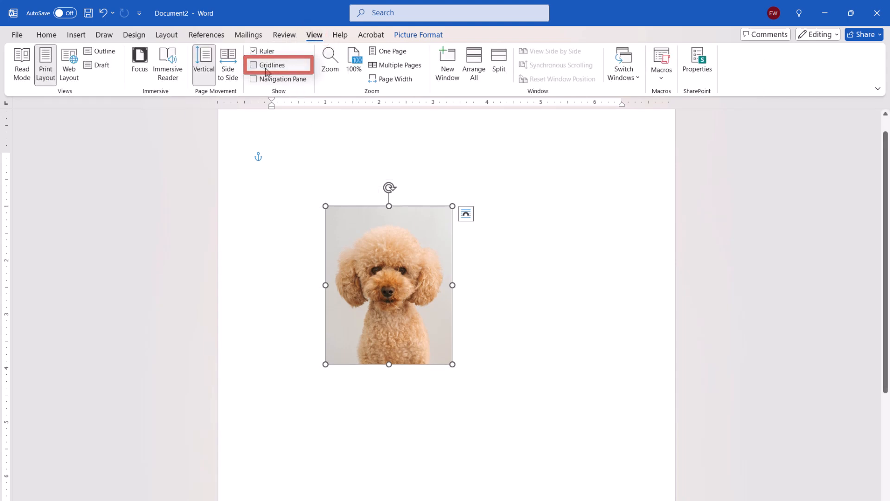